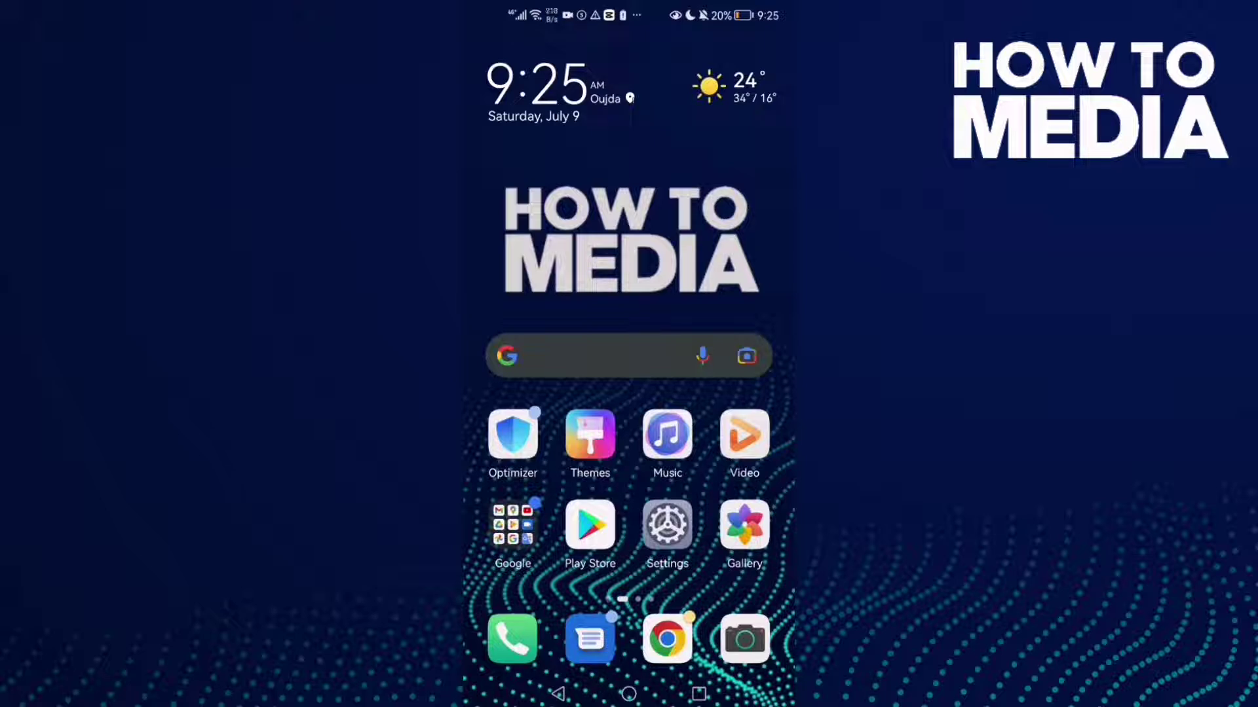
- Swipe to the home screen page holding the Samsung Internet icon
{"action": "left_click_drag", "start_coordinate": [708, 443], "coordinate": [512, 443]}
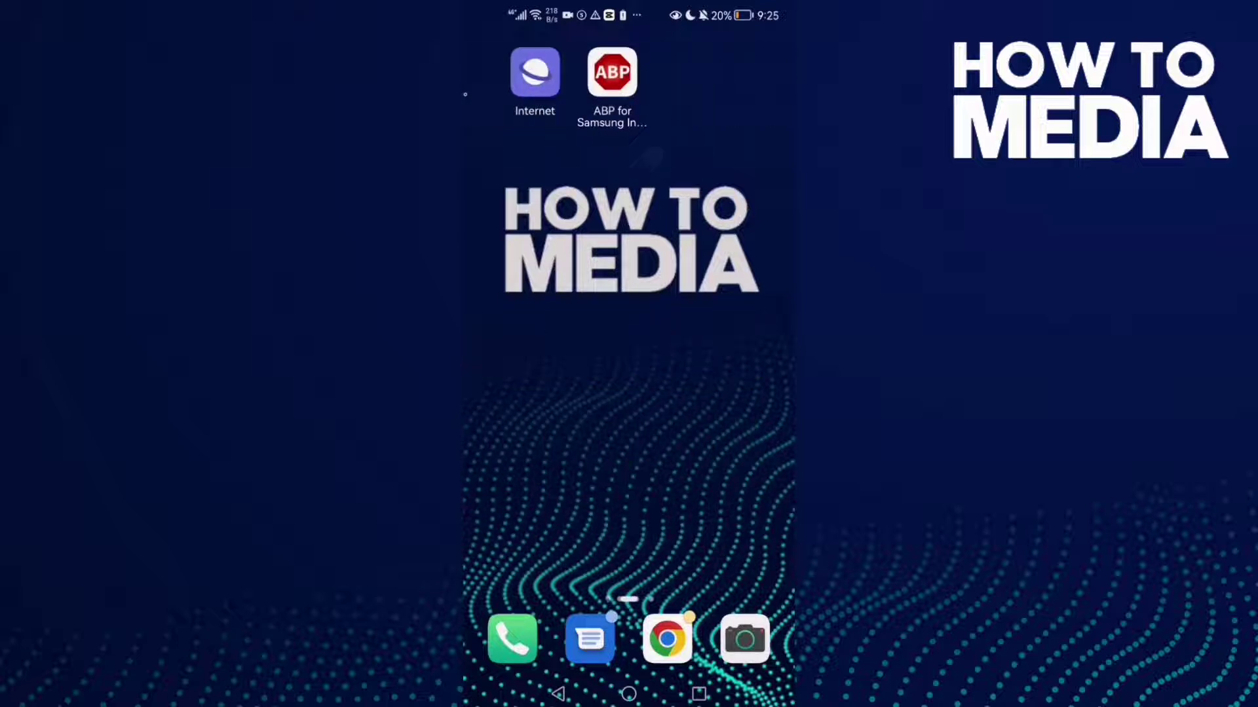
- Launch Samsung Internet to load the Facebook sign-up page, then open the browser menu
{"action": "left_click", "coordinate": [533, 70]}
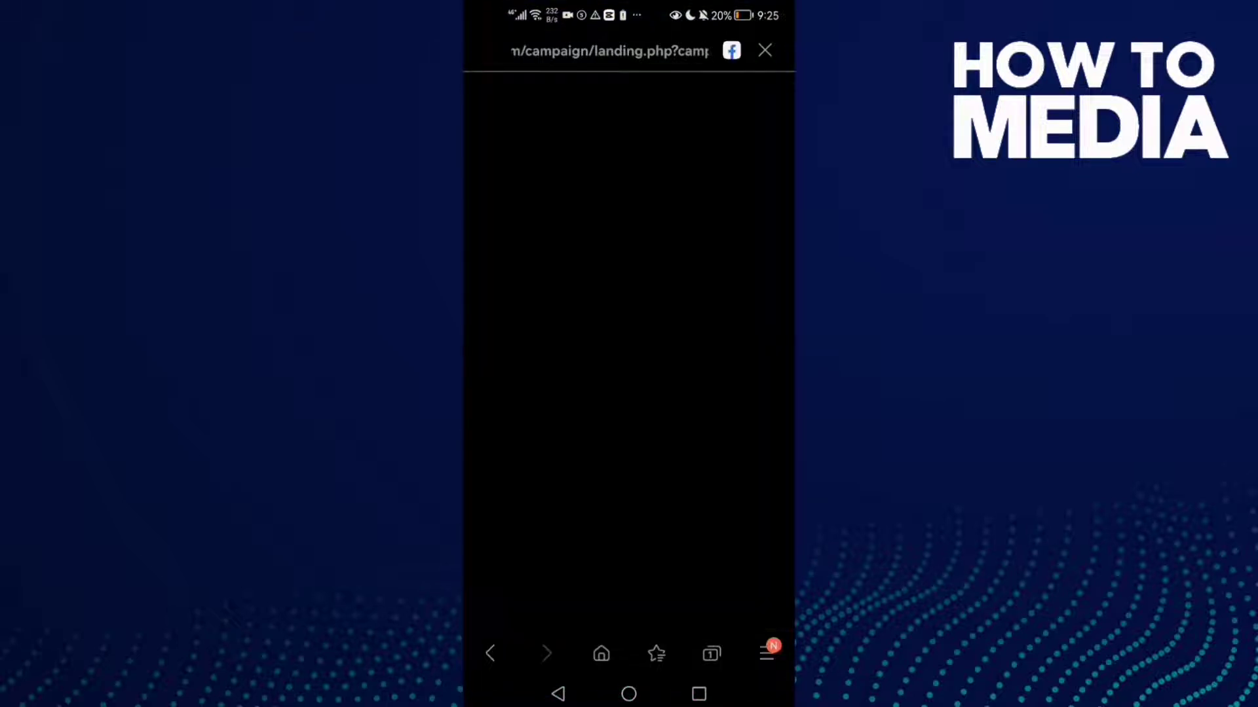
{"action": "left_click", "coordinate": [762, 659]}
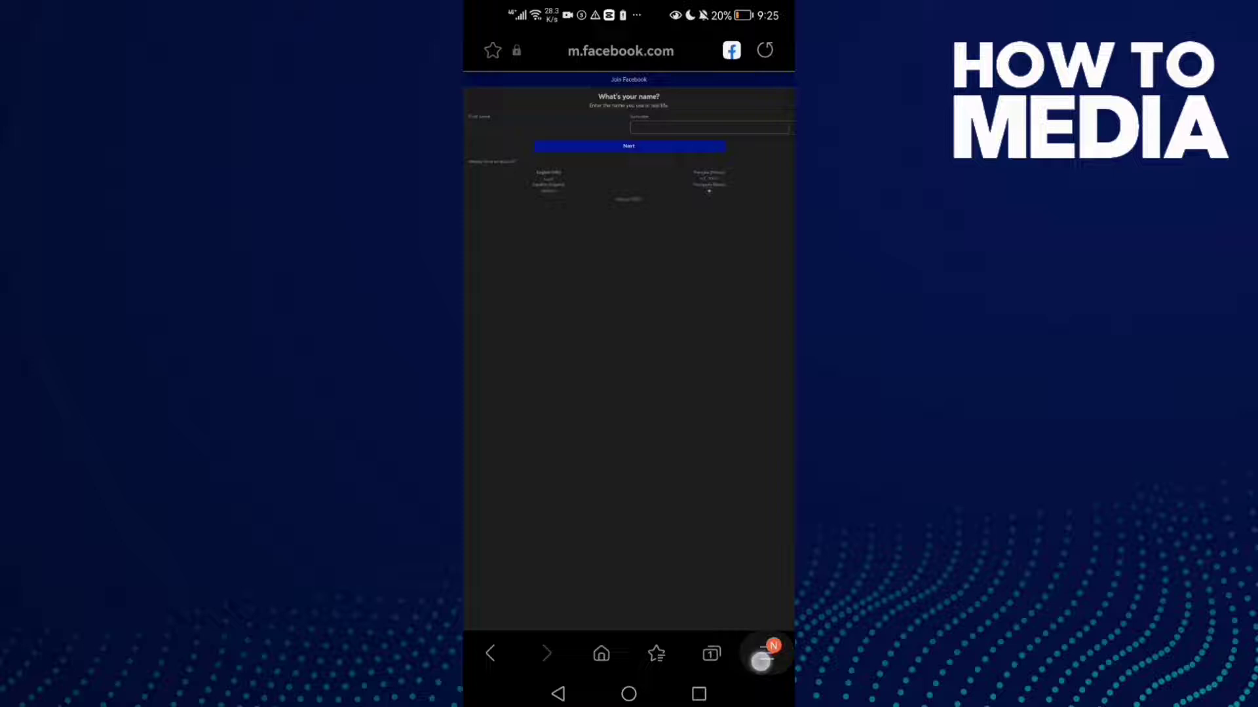
{"action": "left_click_drag", "start_coordinate": [761, 660], "coordinate": [763, 589]}
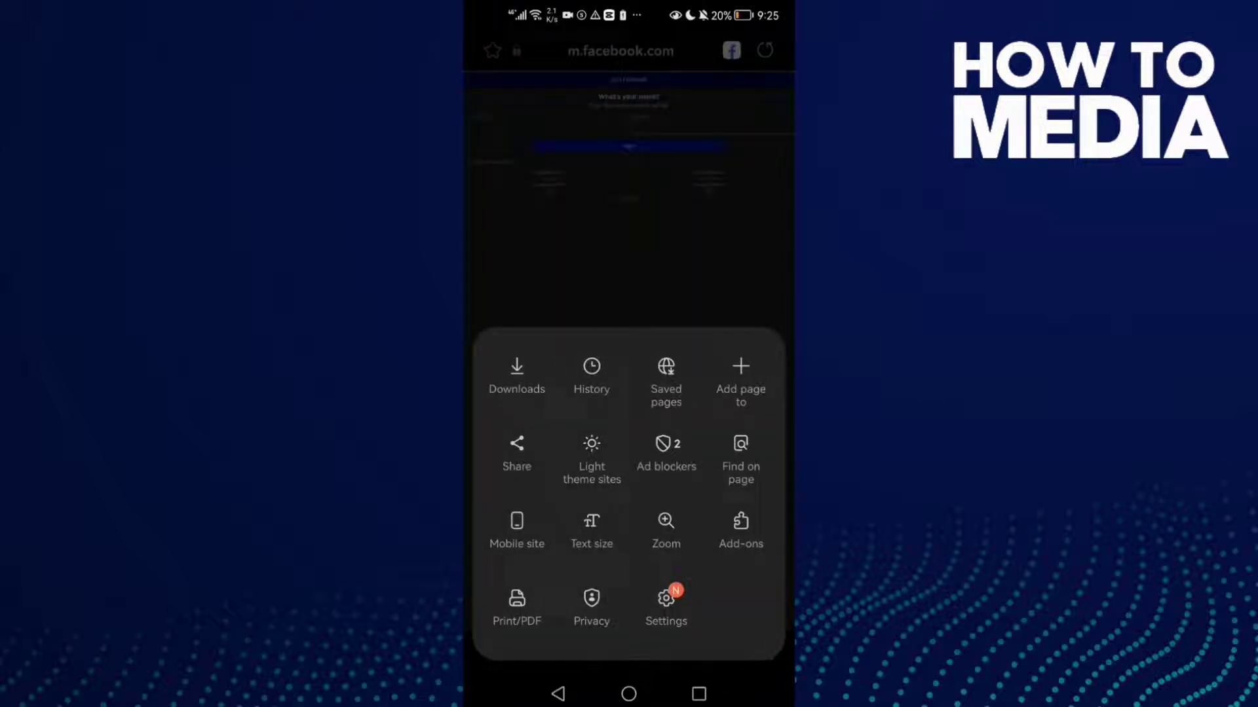
{"action": "left_click_drag", "start_coordinate": [525, 522], "coordinate": [551, 512]}
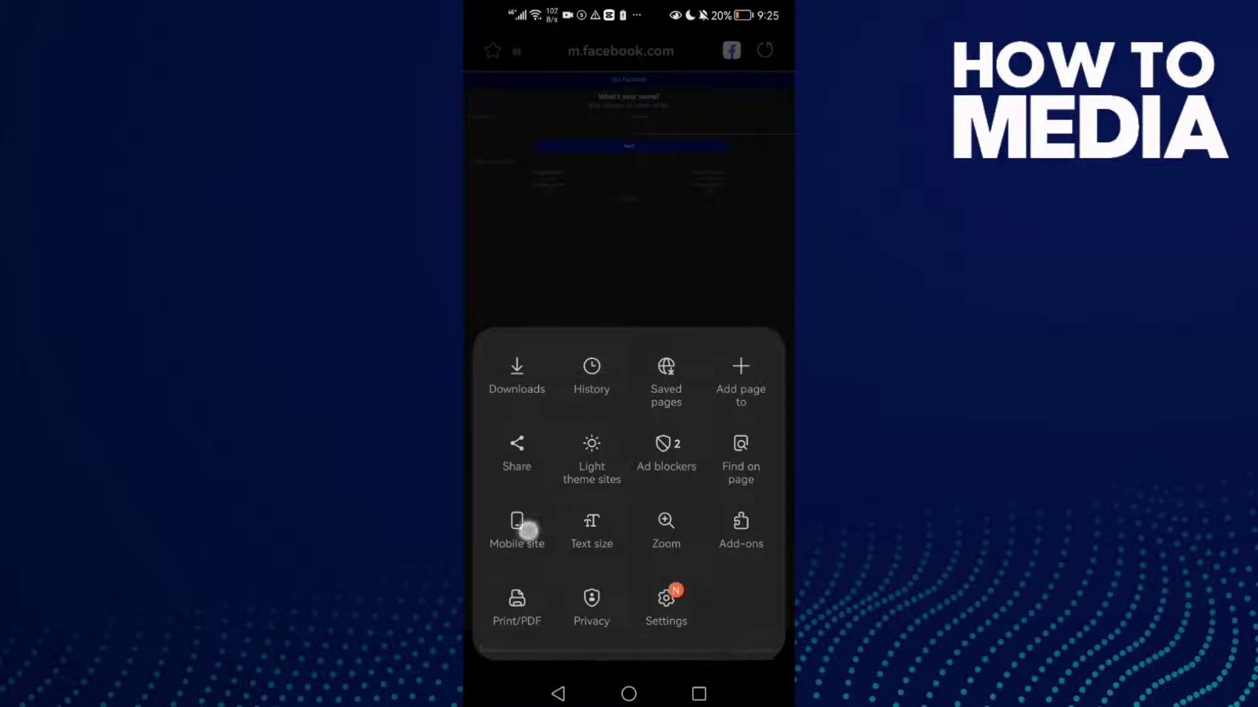
- Choose Mobile site to reload Facebook sign-up in its mobile layout
{"action": "left_click", "coordinate": [517, 529]}
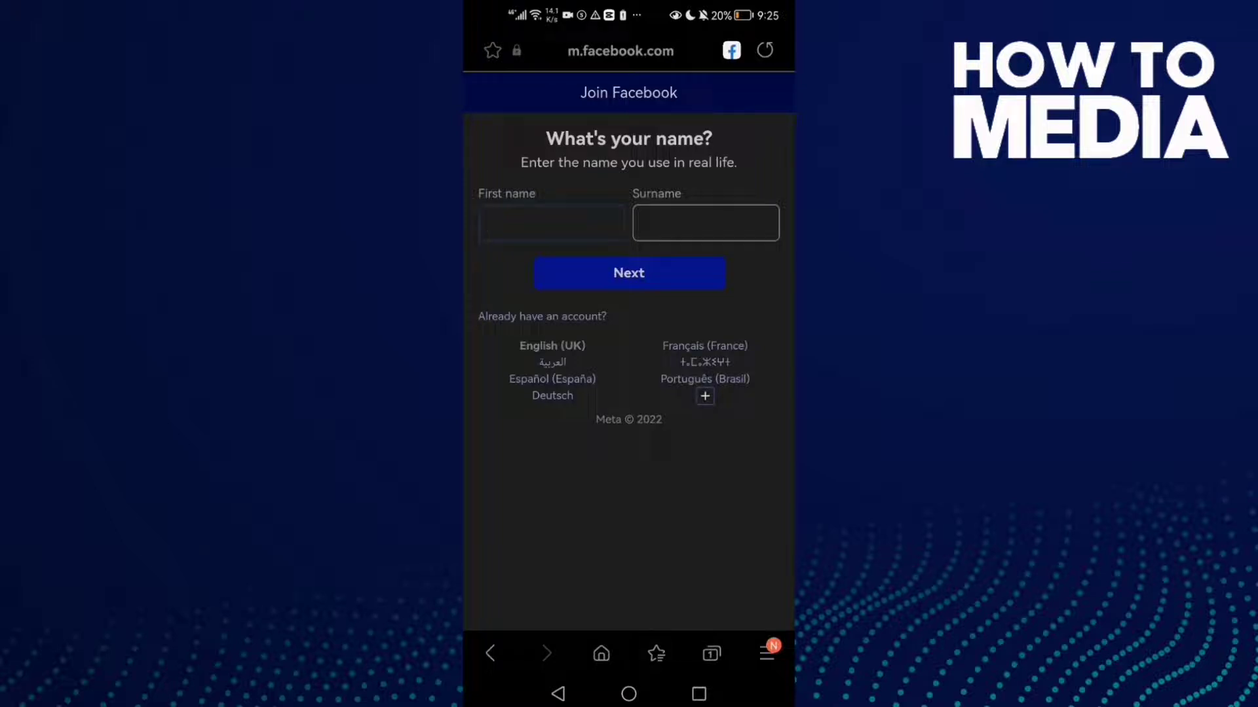